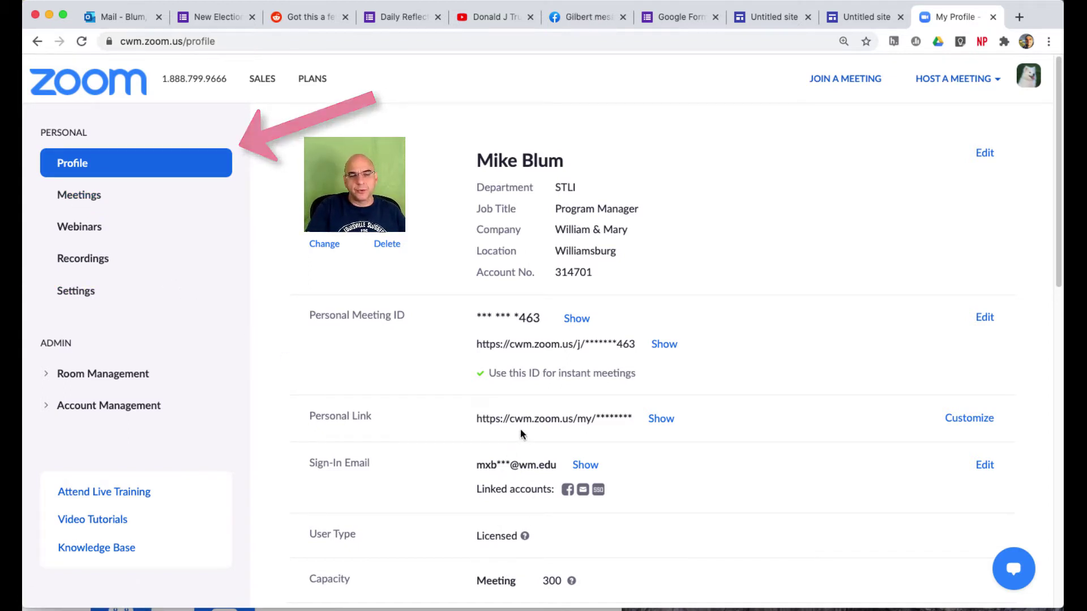
# Reveal the full Personal Link on the profile page and highlight its address.
pyautogui.click(661, 420)
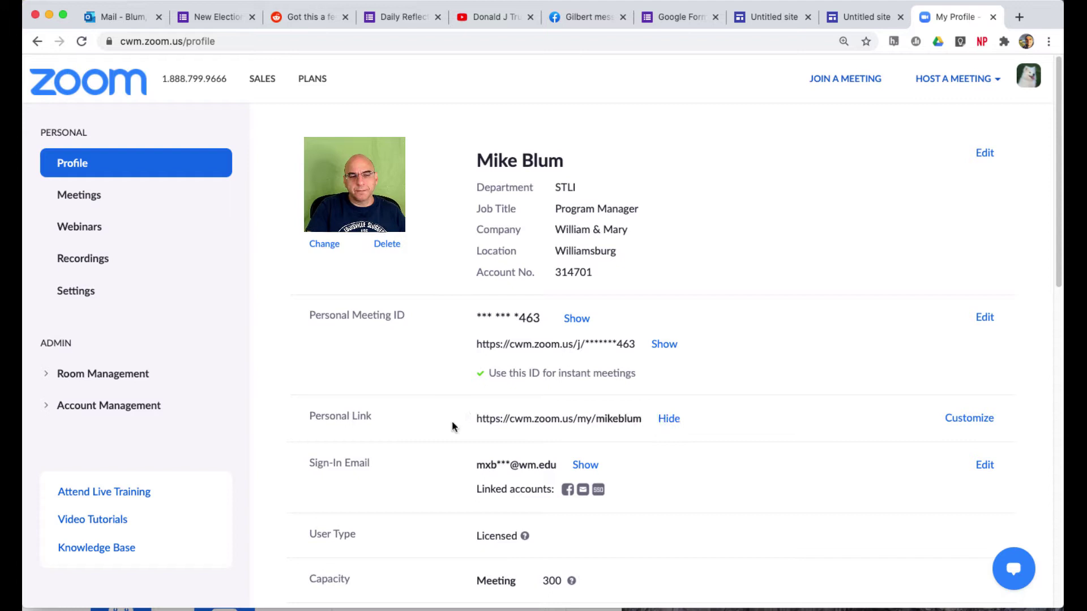
pyautogui.moveTo(457, 419); pyautogui.dragTo(636, 429)
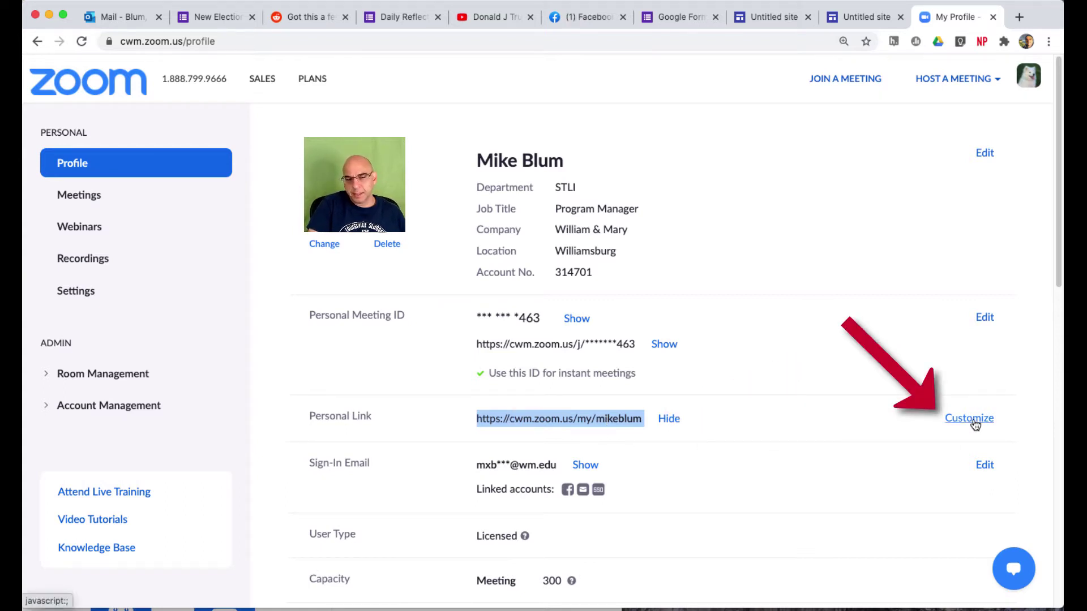
pyautogui.click(443, 424)
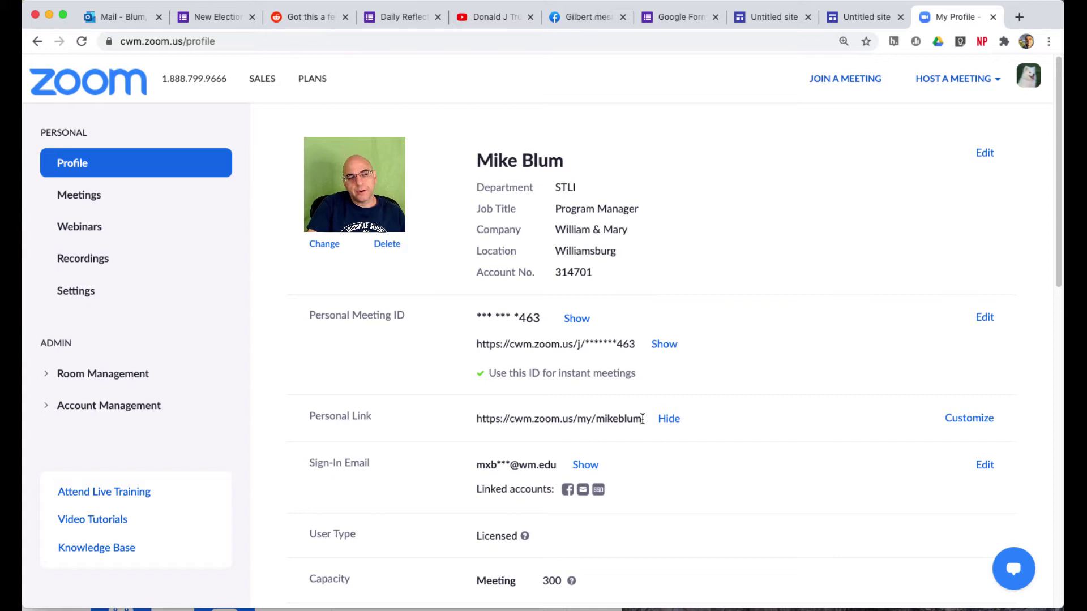
pyautogui.moveTo(641, 419); pyautogui.dragTo(500, 420)
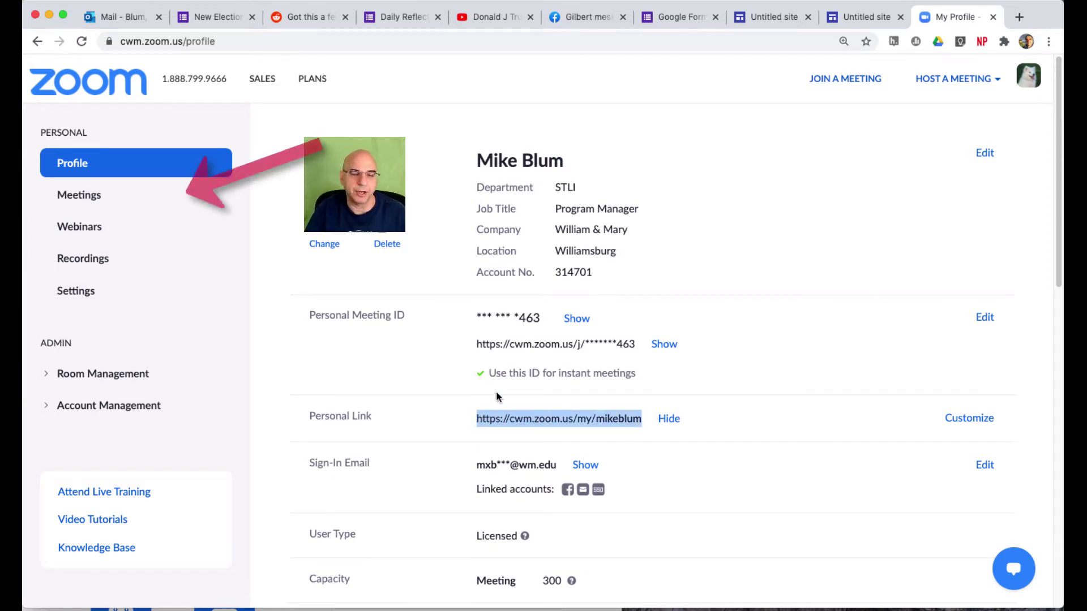
# Schedule a new non-recurring meeting with the default topic and time, using the Personal Meeting ID, and save it.
pyautogui.click(70, 199)
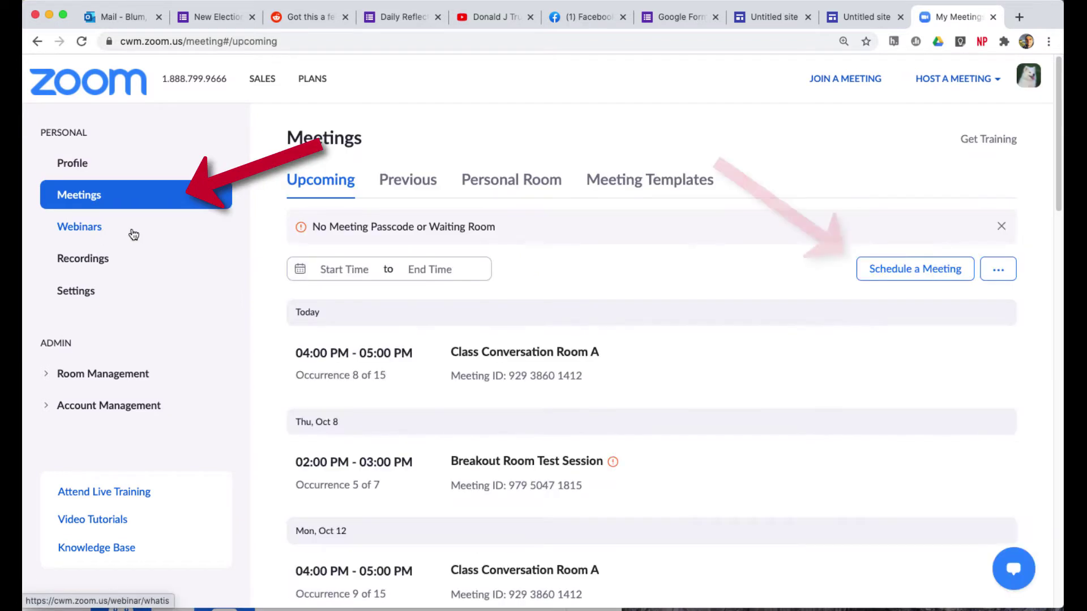
pyautogui.click(902, 270)
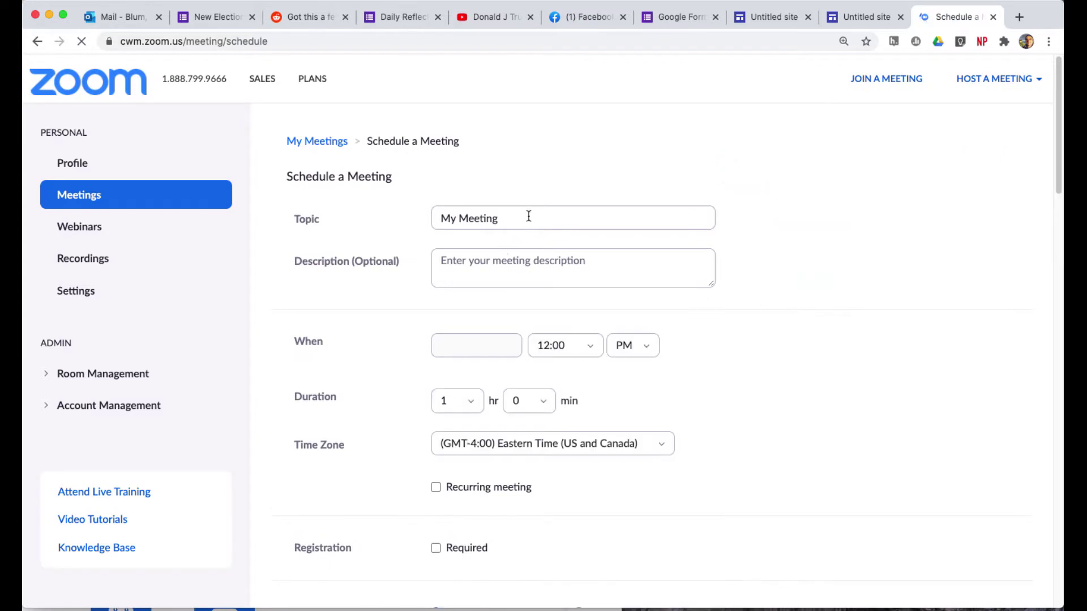
pyautogui.click(529, 214)
pyautogui.click(803, 244)
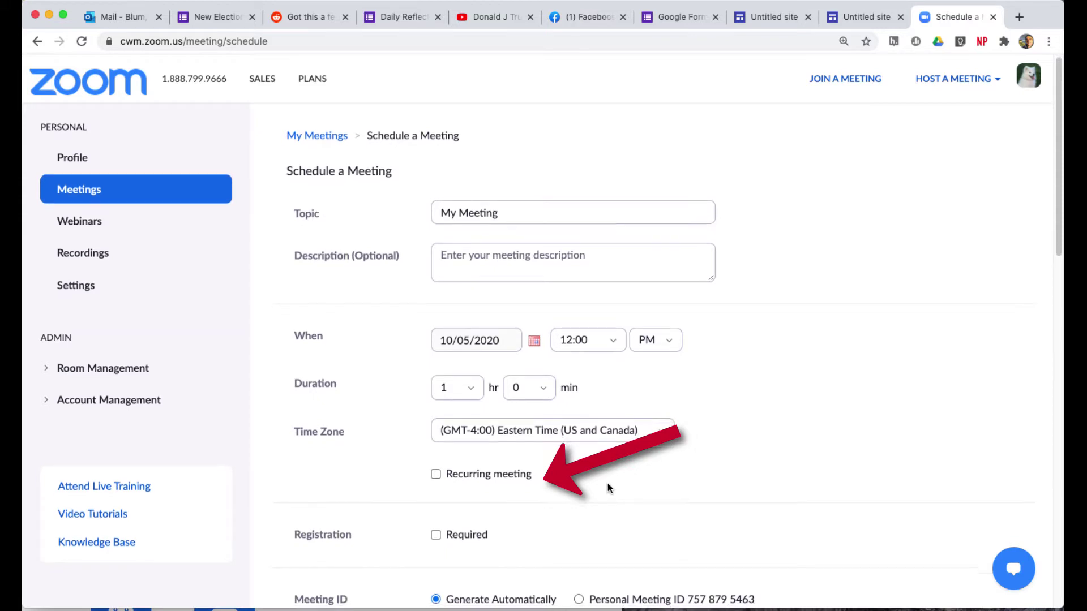
pyautogui.scroll(-2, 608, 488)
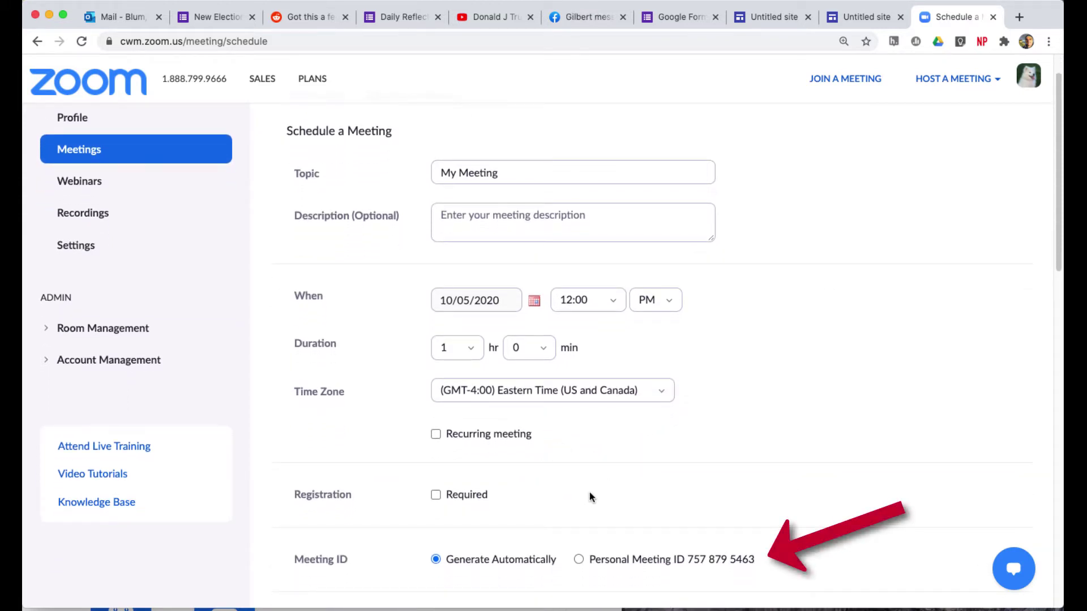
pyautogui.click(577, 559)
pyautogui.scroll(-2, 761, 529)
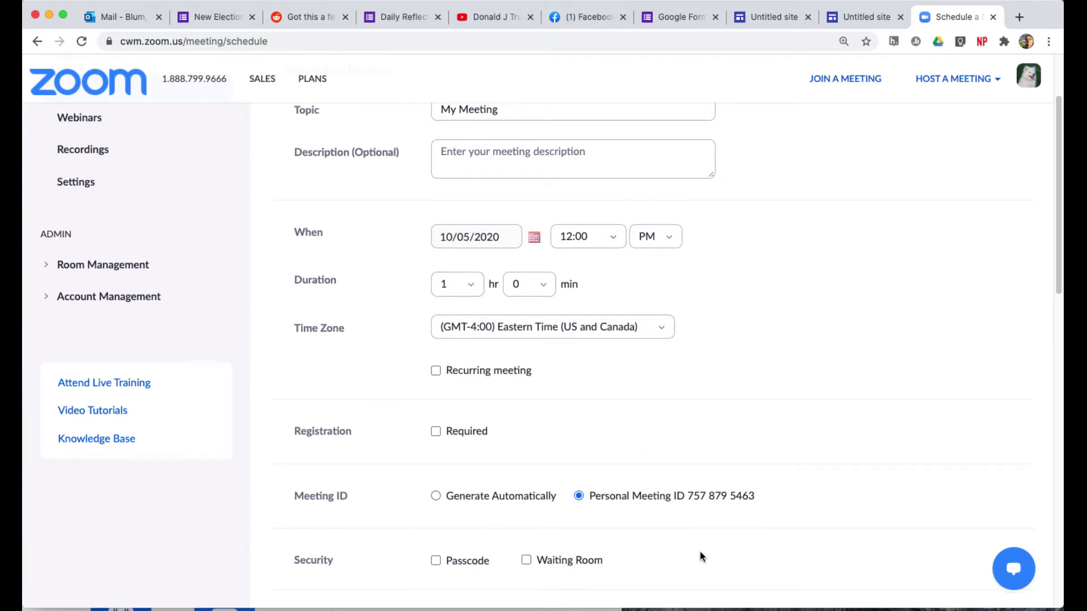
pyautogui.scroll(-3, 699, 551)
pyautogui.scroll(-9, 697, 554)
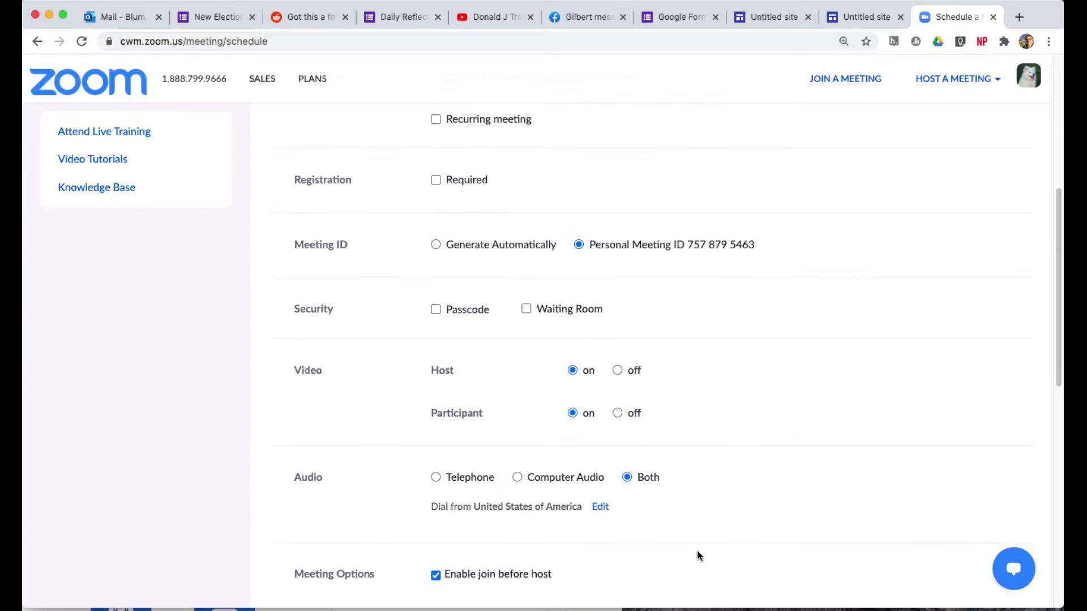
pyautogui.click(468, 504)
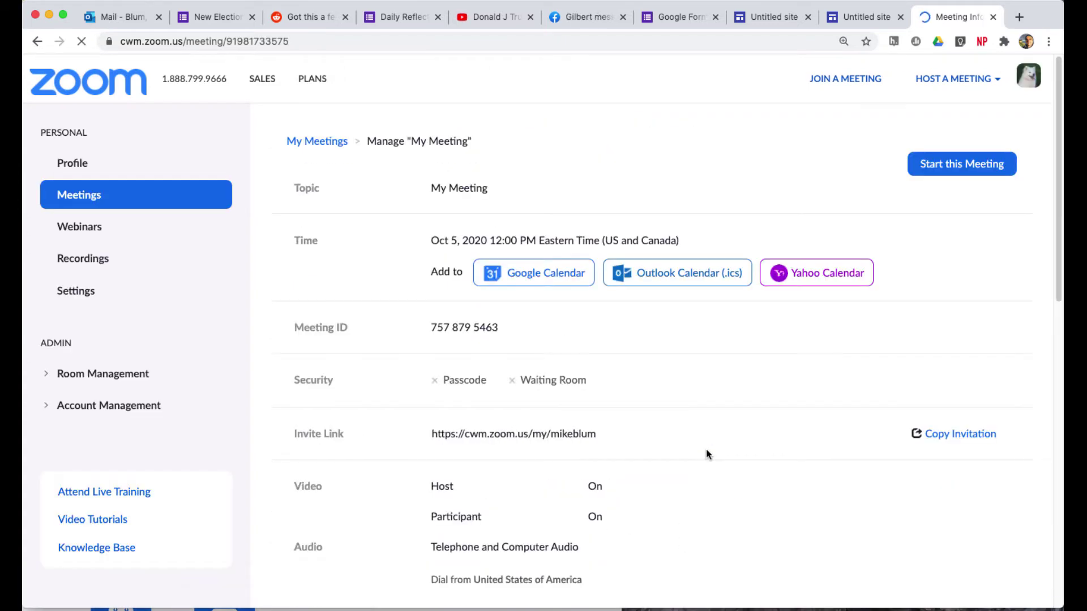
# Edit the upcoming My Meeting into a daily recurring meeting, save it, and highlight its meeting ID.
pyautogui.click(78, 201)
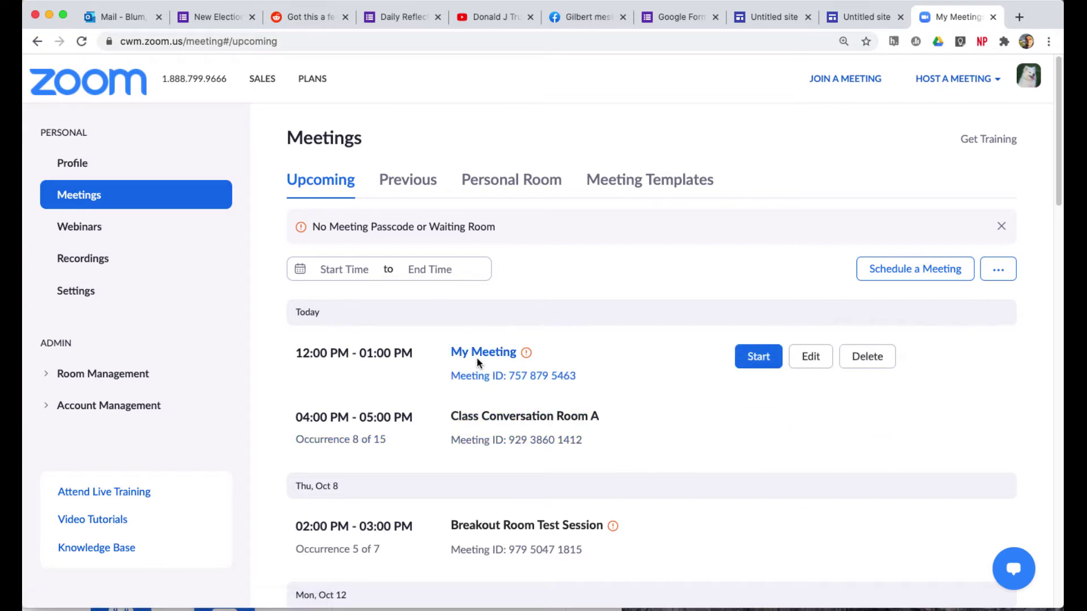
pyautogui.click(818, 361)
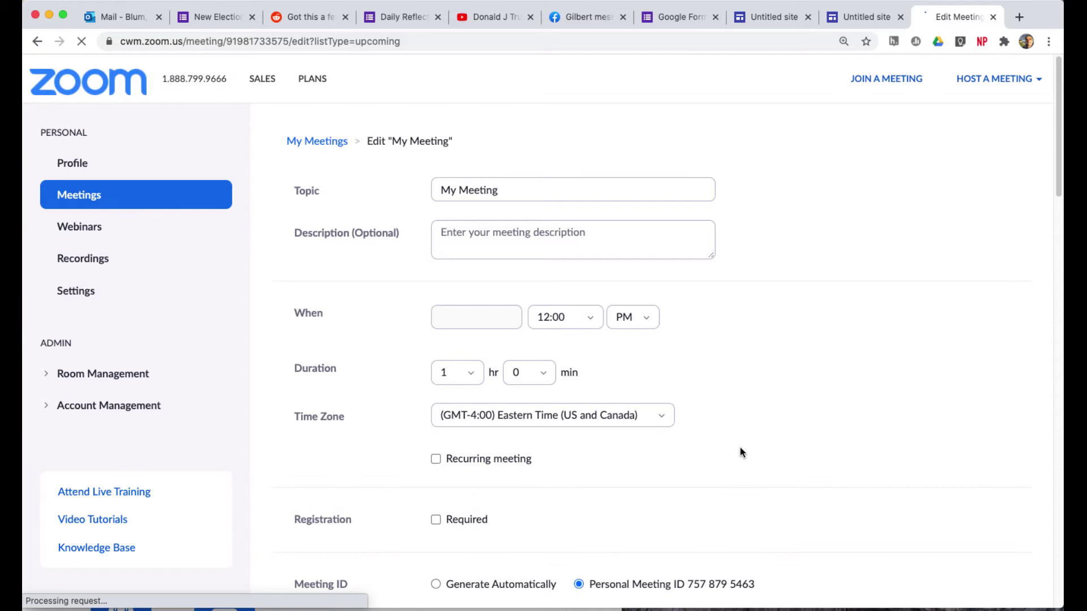
pyautogui.click(435, 459)
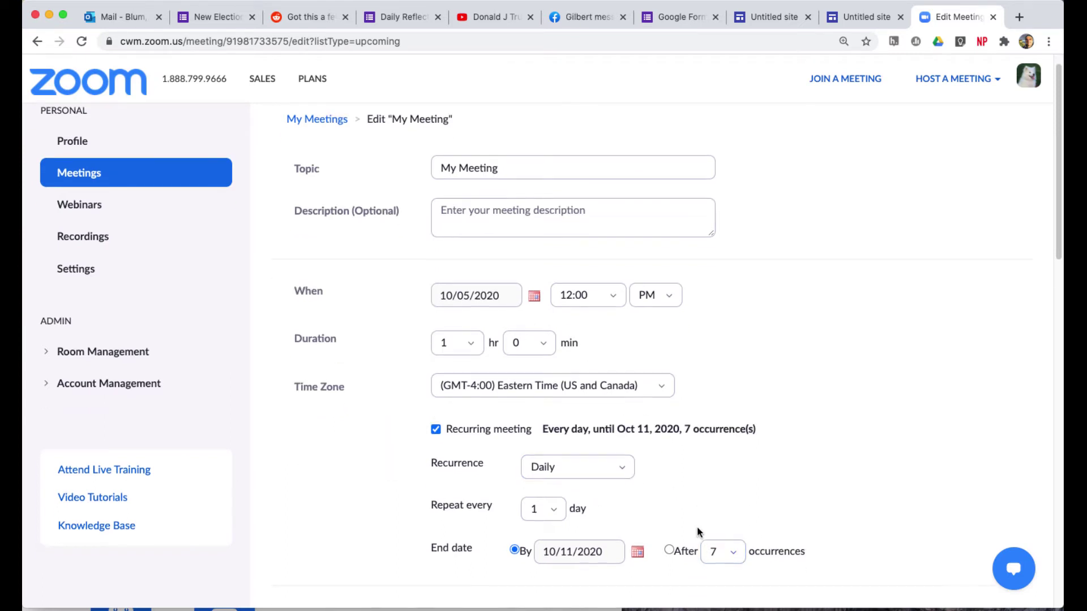
pyautogui.scroll(-6, 697, 529)
pyautogui.scroll(-10, 697, 532)
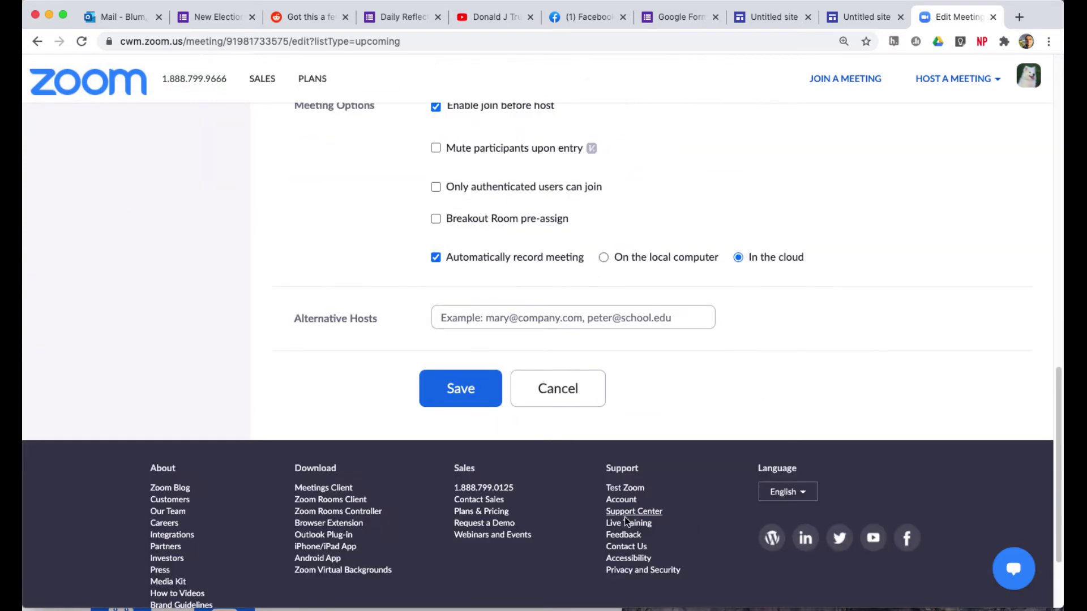
pyautogui.click(455, 389)
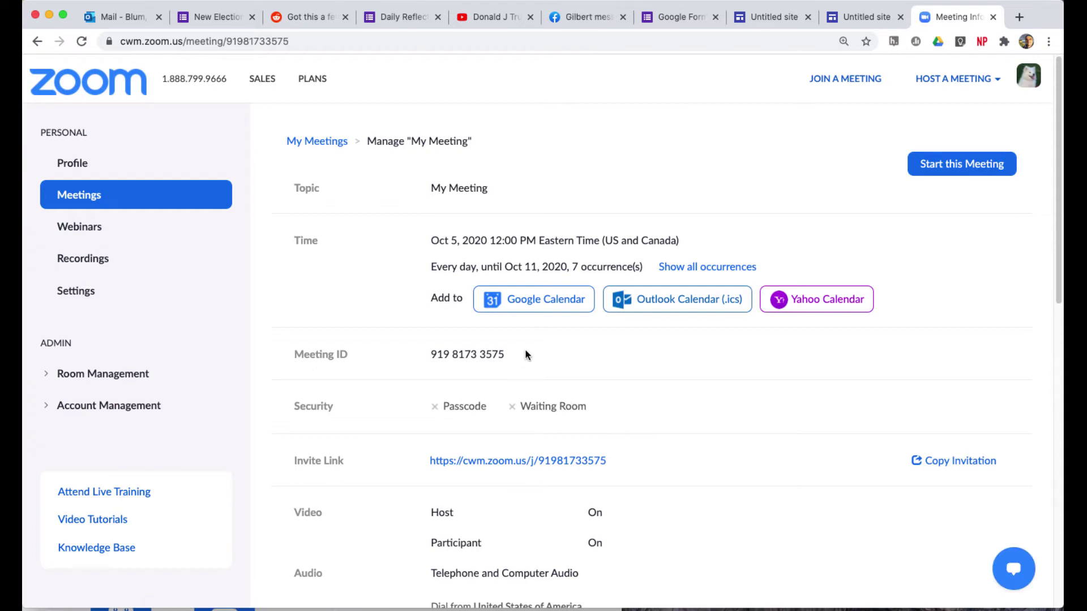
pyautogui.moveTo(525, 354); pyautogui.dragTo(411, 358)
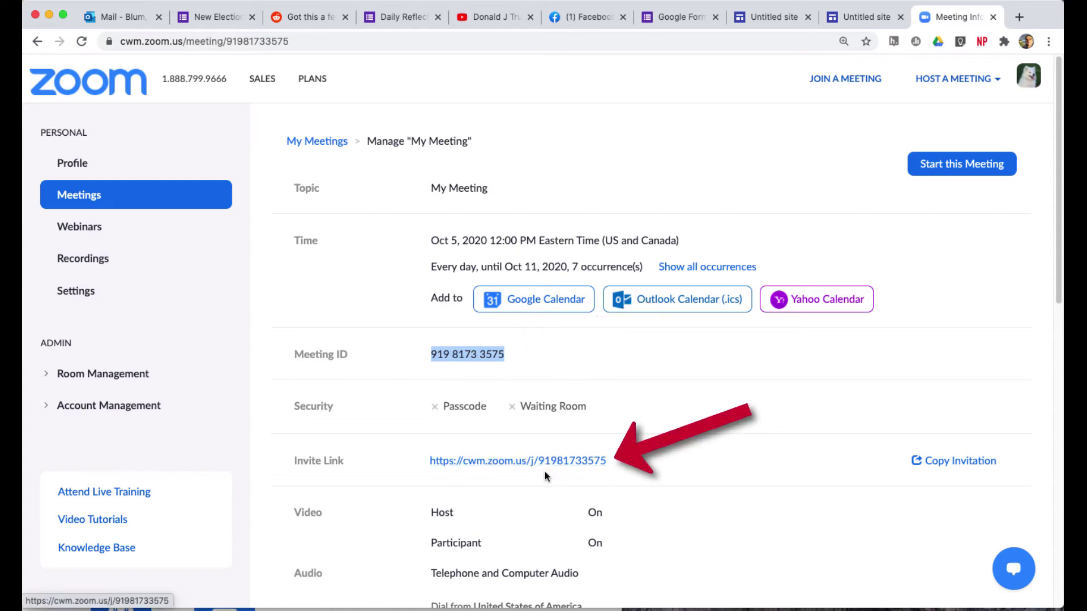
# Turn off recurrence for all occurrences of My Meeting, assign the Personal Meeting ID, and save before returning to the upcoming meetings.
pyautogui.scroll(-5, 546, 479)
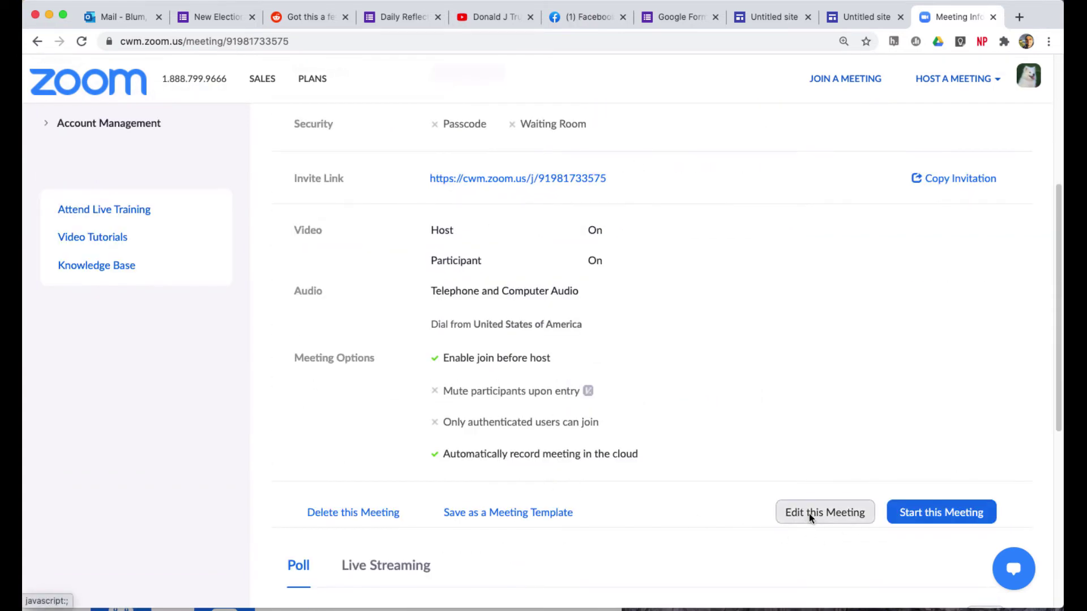
pyautogui.click(810, 514)
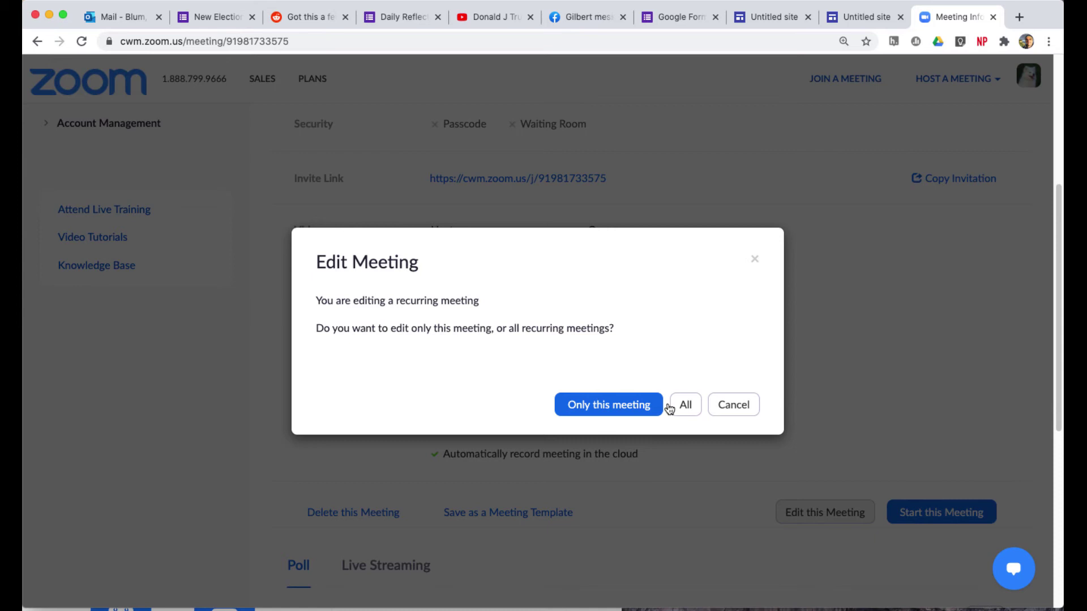
pyautogui.click(690, 412)
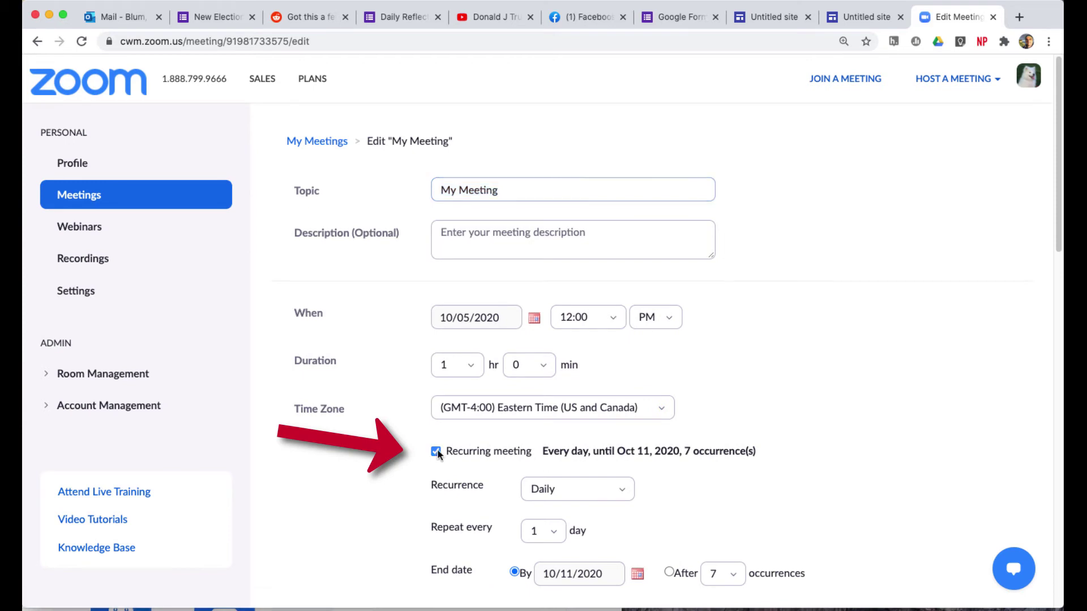
pyautogui.click(538, 459)
pyautogui.scroll(-3, 581, 471)
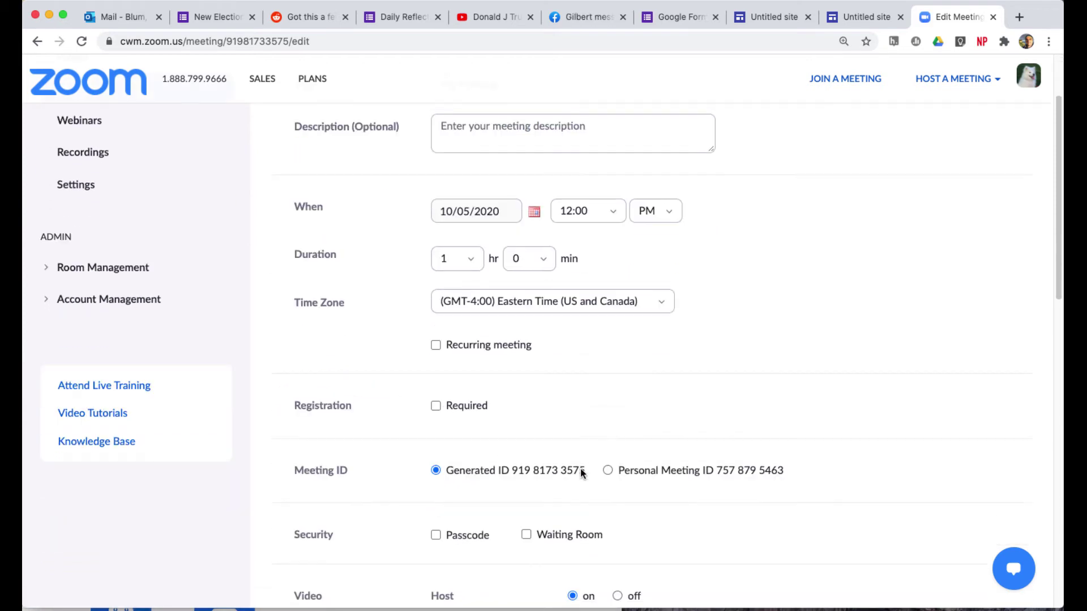
pyautogui.click(608, 471)
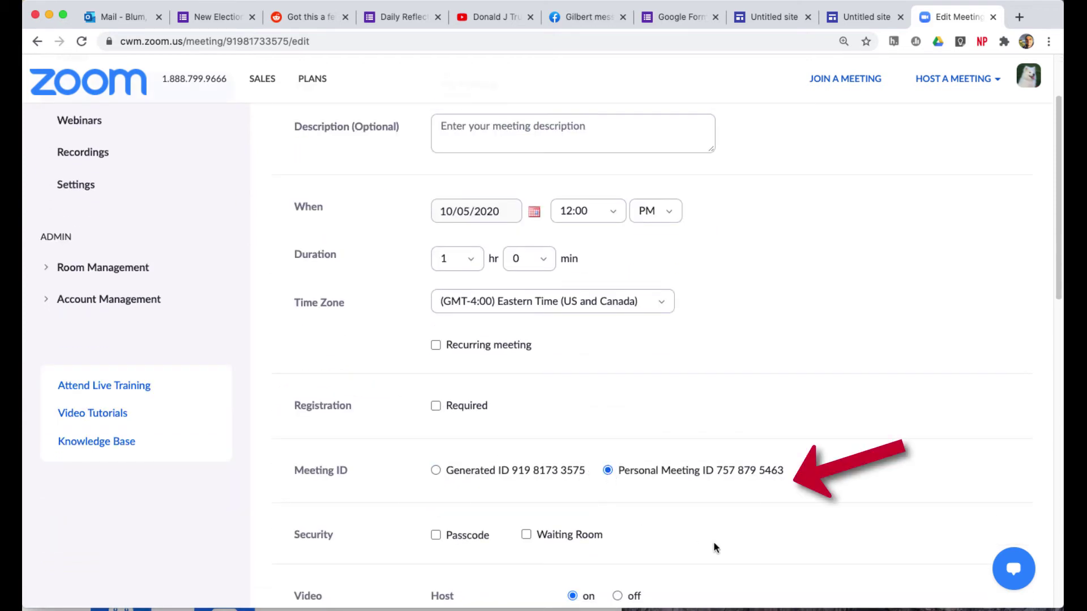
pyautogui.scroll(-5, 713, 542)
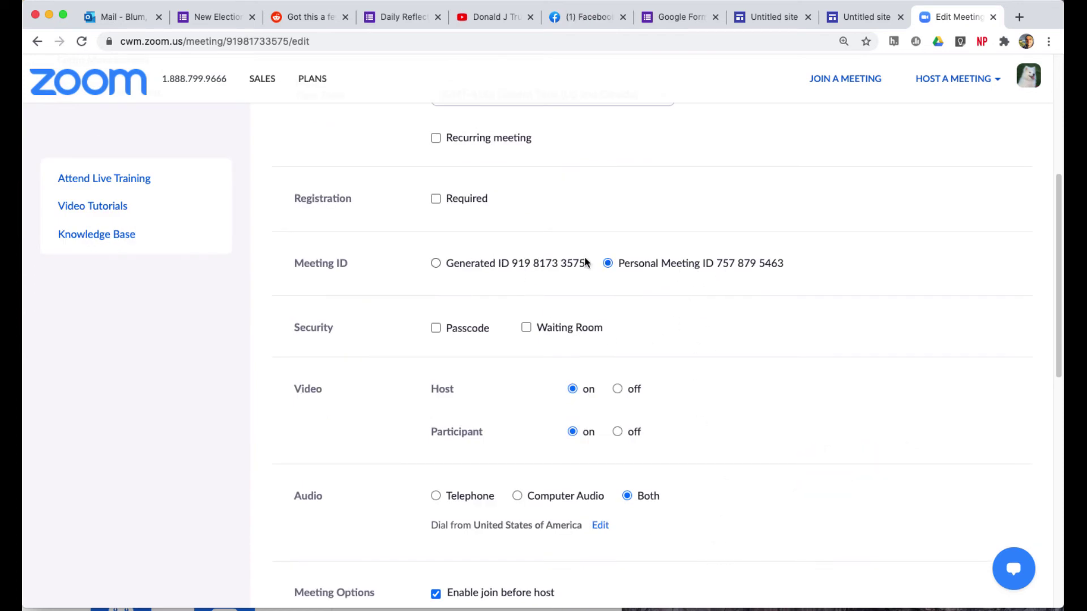
pyautogui.scroll(-6, 561, 491)
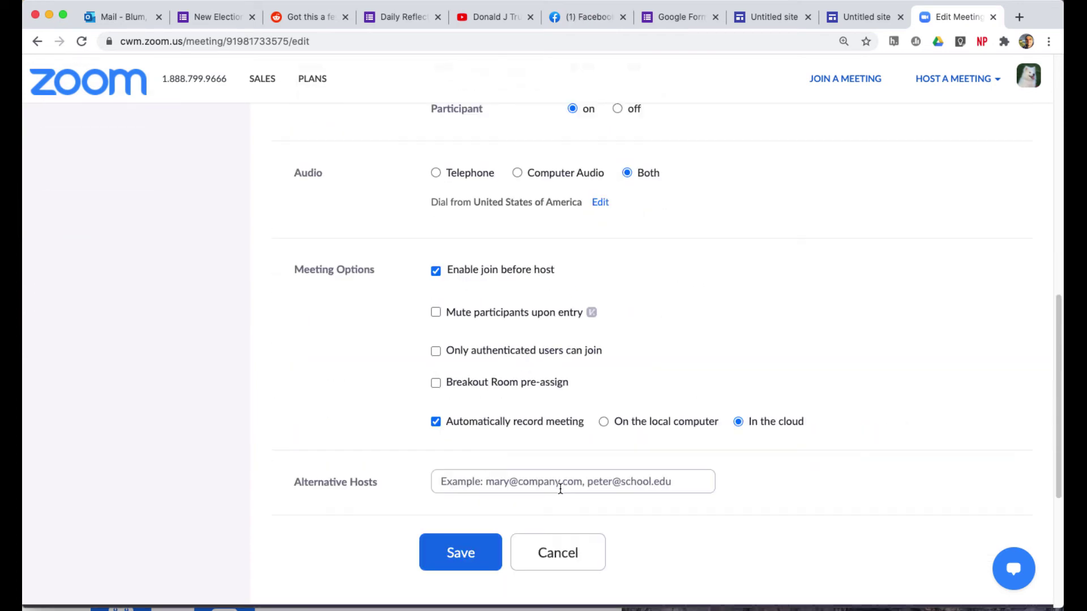
pyautogui.click(461, 552)
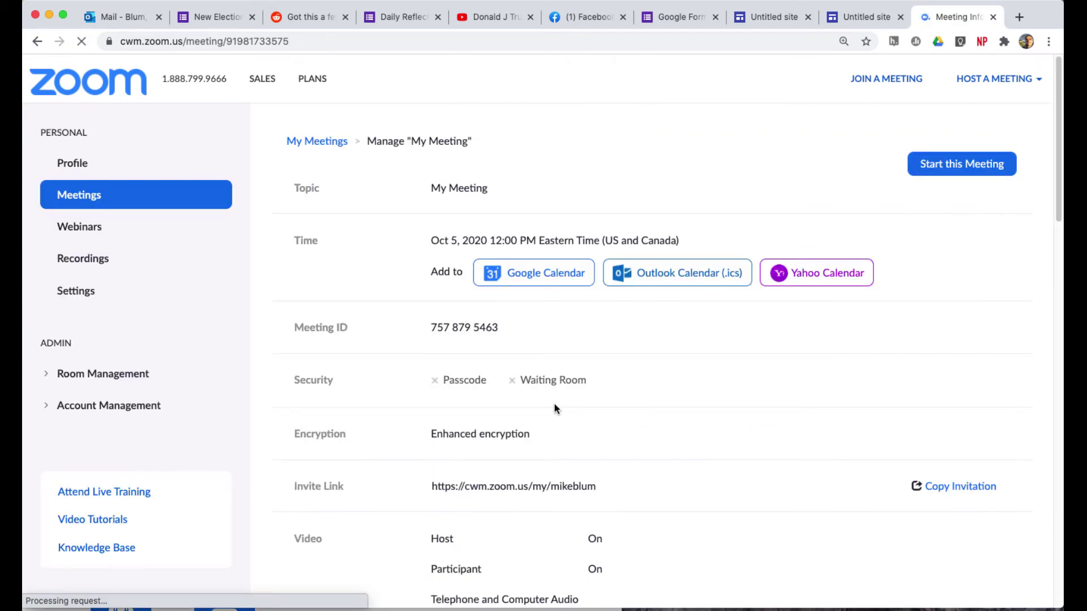
pyautogui.click(78, 194)
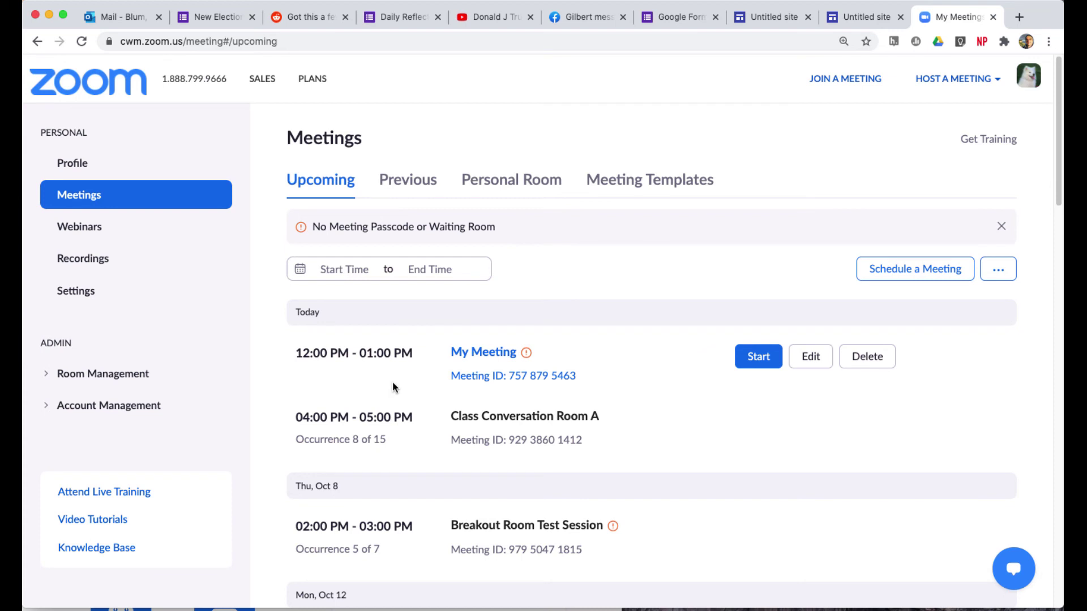
# Examine the Personal Meeting ID's editing options in the profile and close them without saving.
pyautogui.click(73, 165)
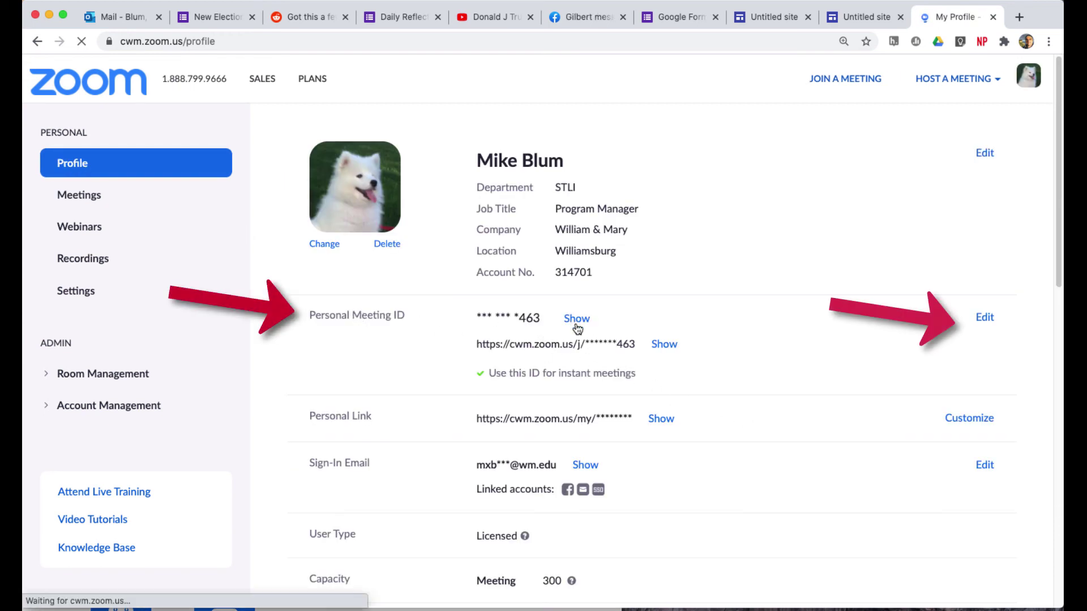
pyautogui.click(983, 319)
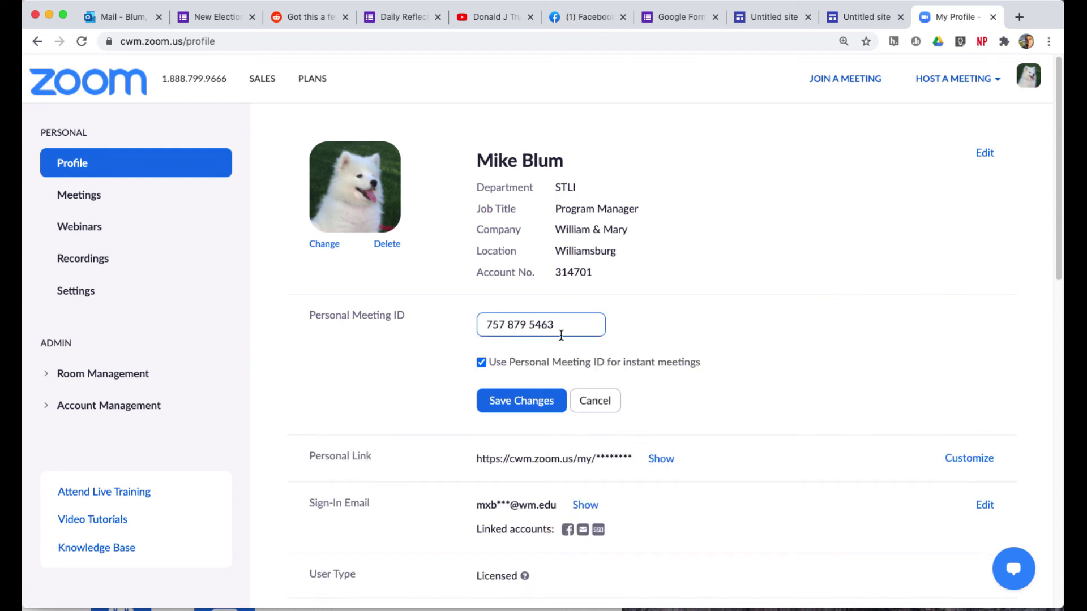
pyautogui.click(600, 408)
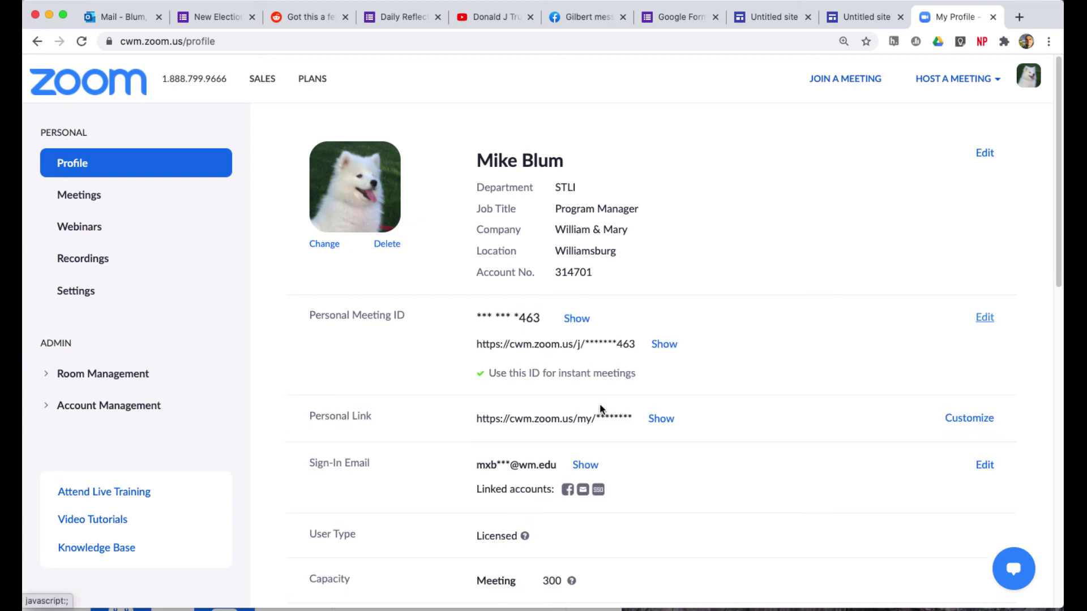